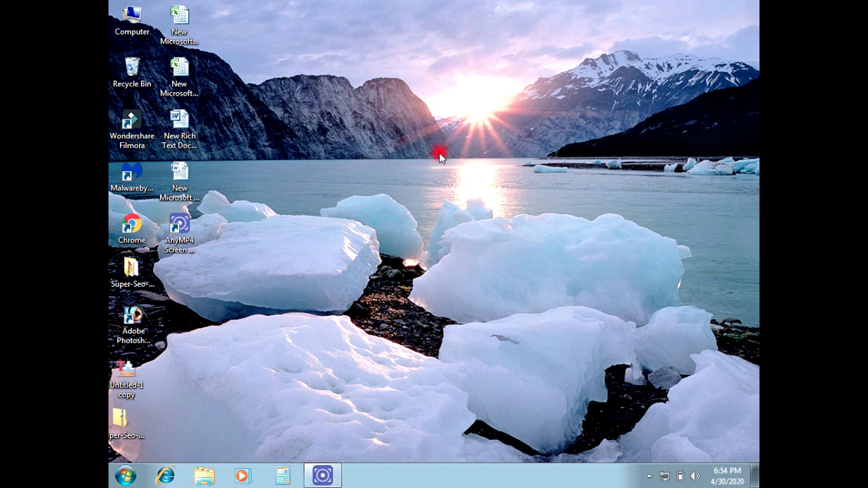
Launch Chrome from its desktop icon to a New Tab page.
click(124, 237)
double_click(125, 237)
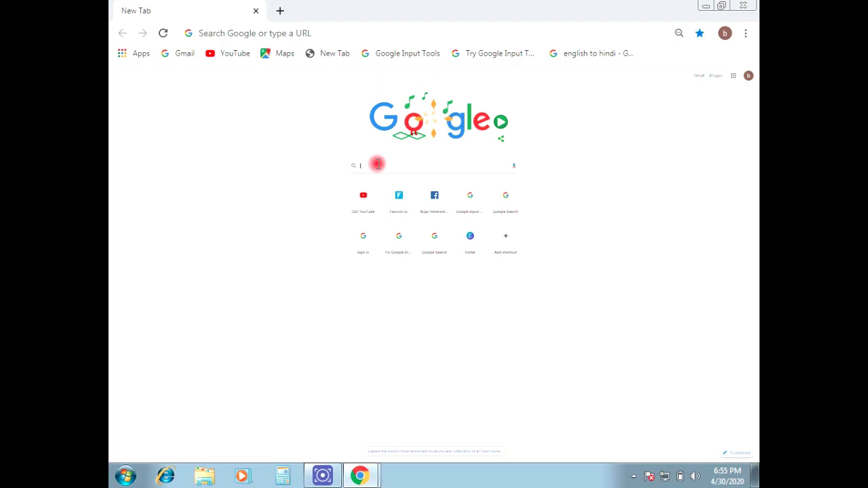
Search Google for 'assam agriculture.in' and open the Rural Infrastructure Development Fund result.
text(assam)
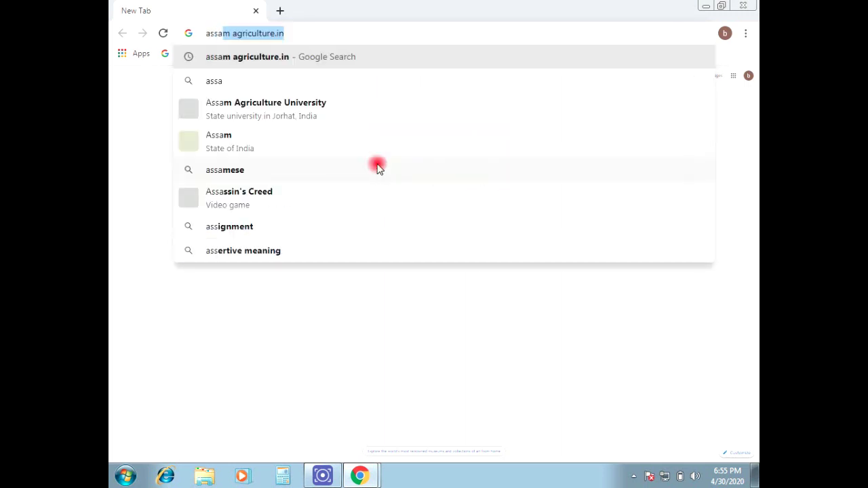
click(315, 36)
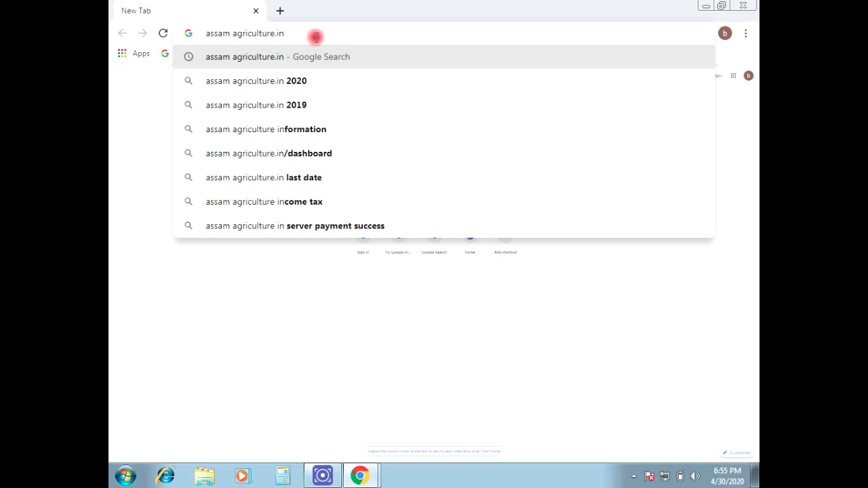
key(Return)
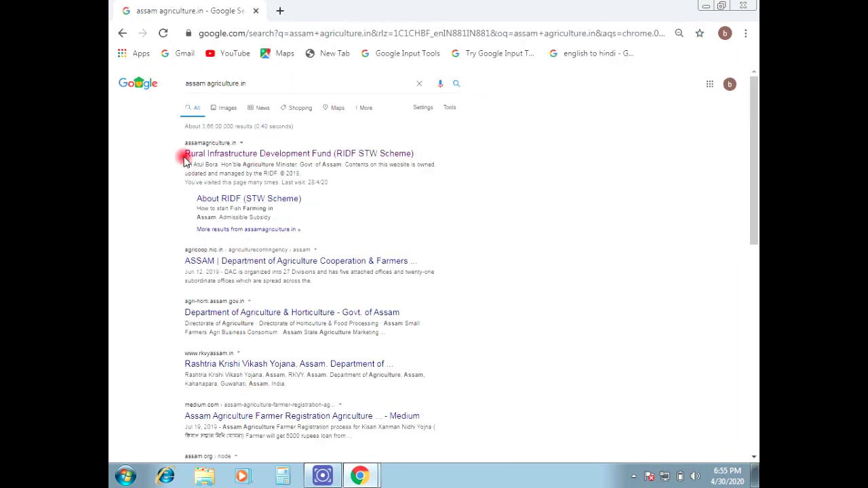
click(230, 153)
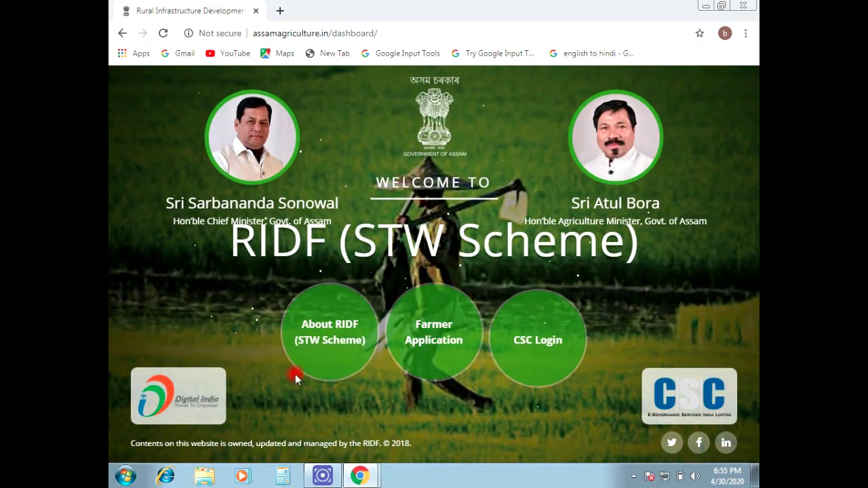
Go to Farmer Application > Farmer Registration to reach the Kisan Registration search form.
mouse_move(434, 345)
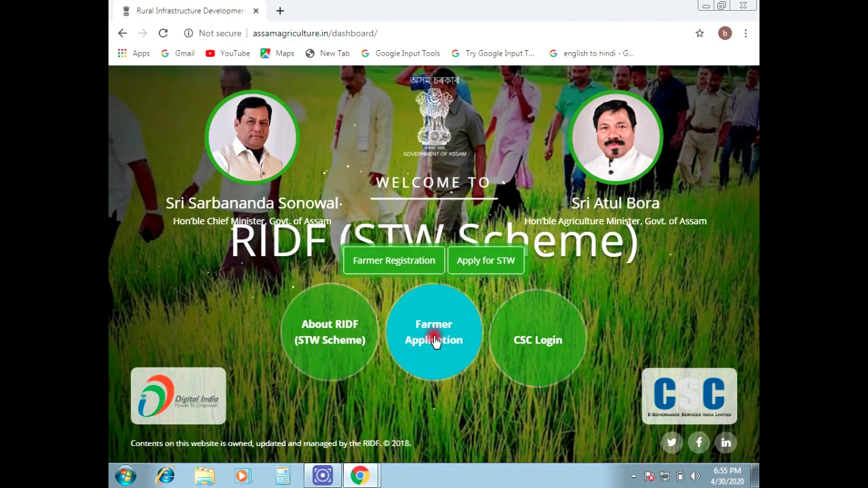
click(434, 341)
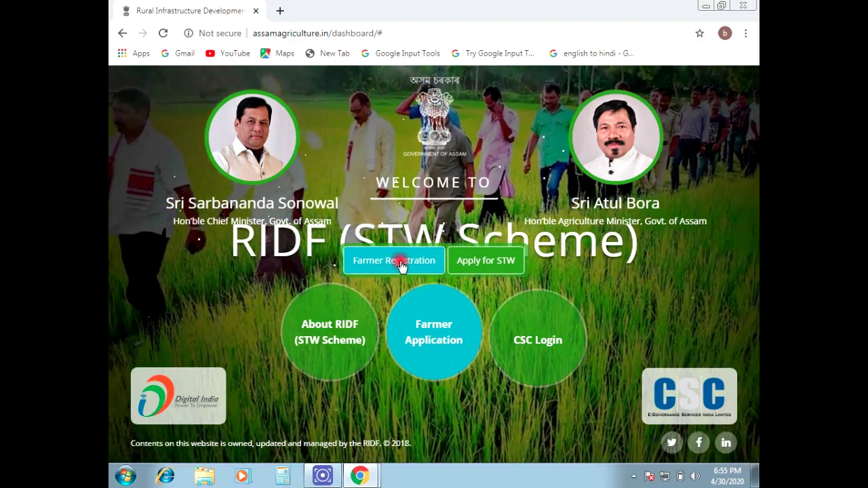
click(404, 268)
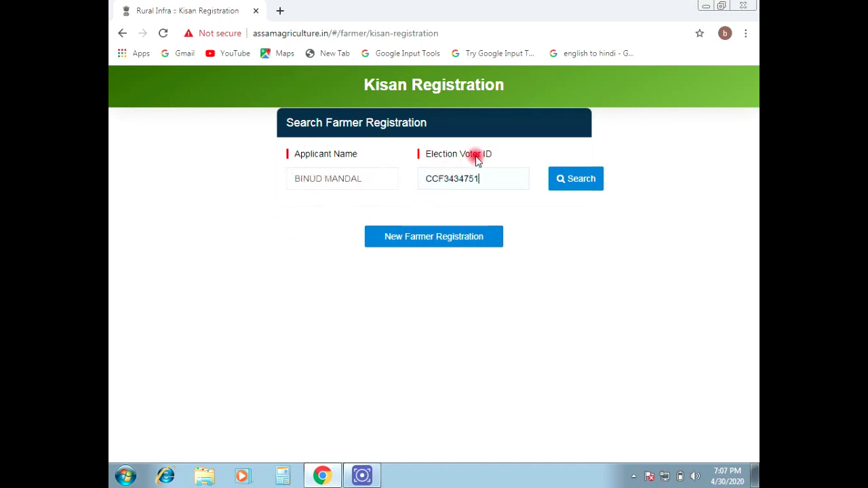
Run the Kisan Registration search for the entered applicant name and voter ID.
drag(426, 179, 479, 176)
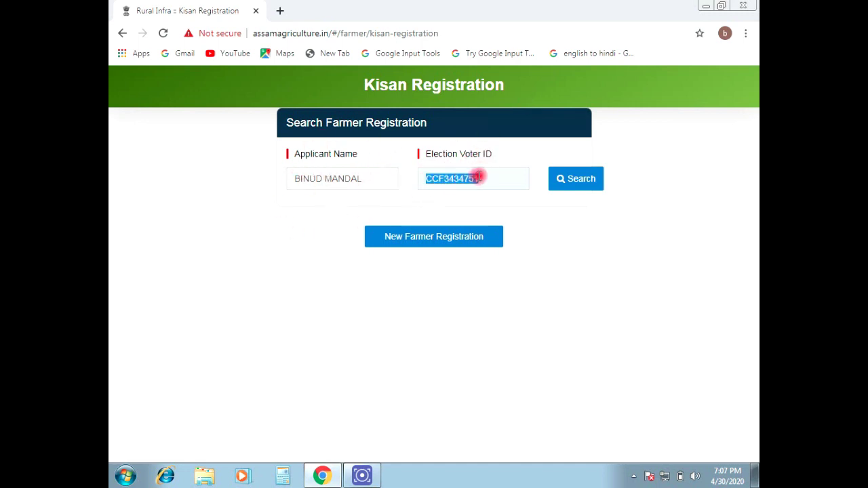
click(493, 177)
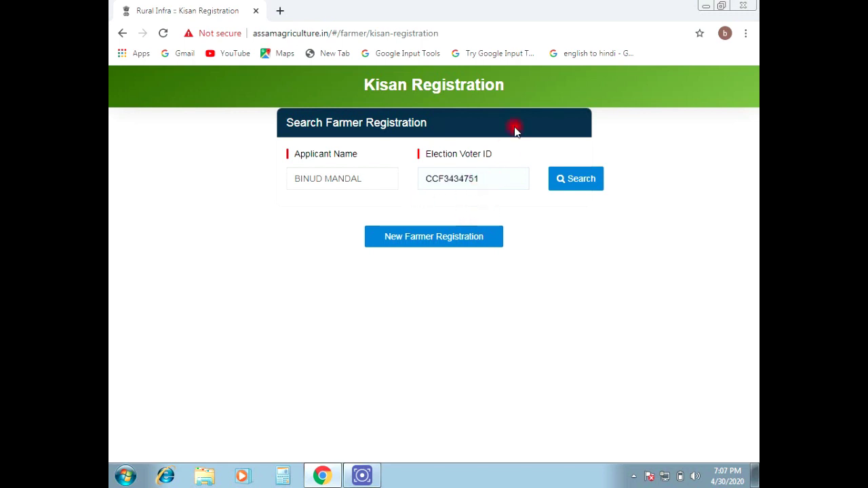
click(579, 180)
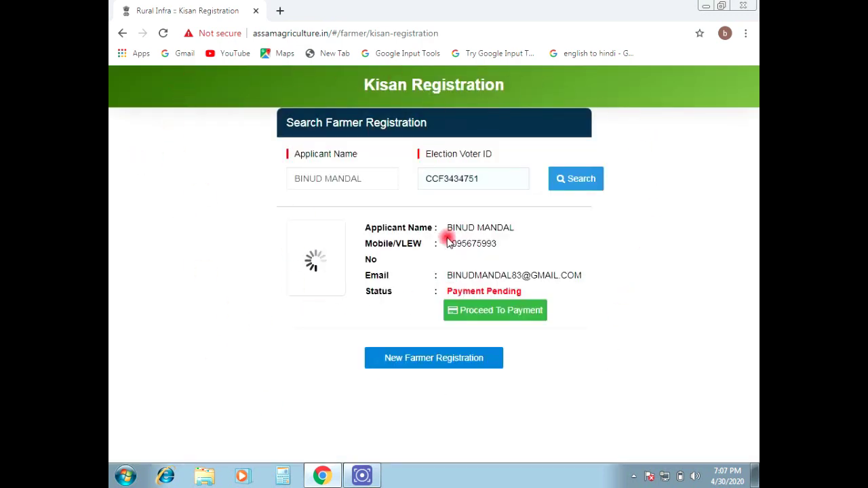
Review the returned applicant name, mobile number, email and Payment Pending status.
drag(446, 231, 520, 227)
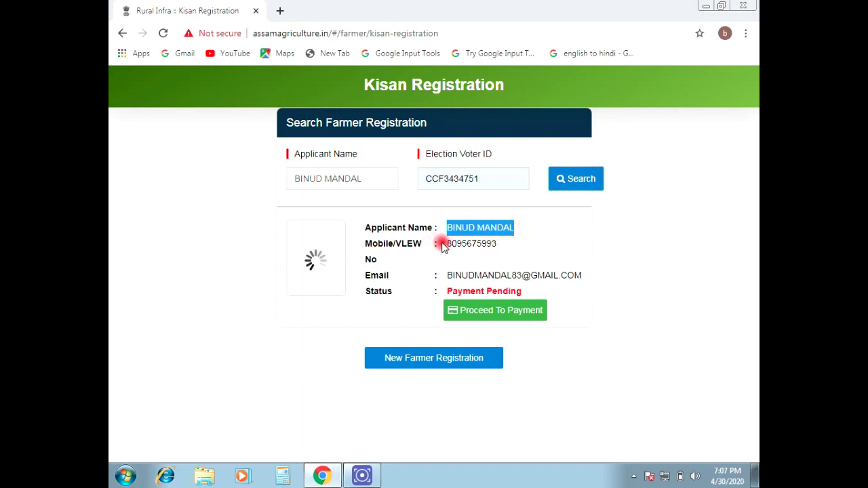
click(446, 245)
drag(449, 246, 508, 246)
click(477, 274)
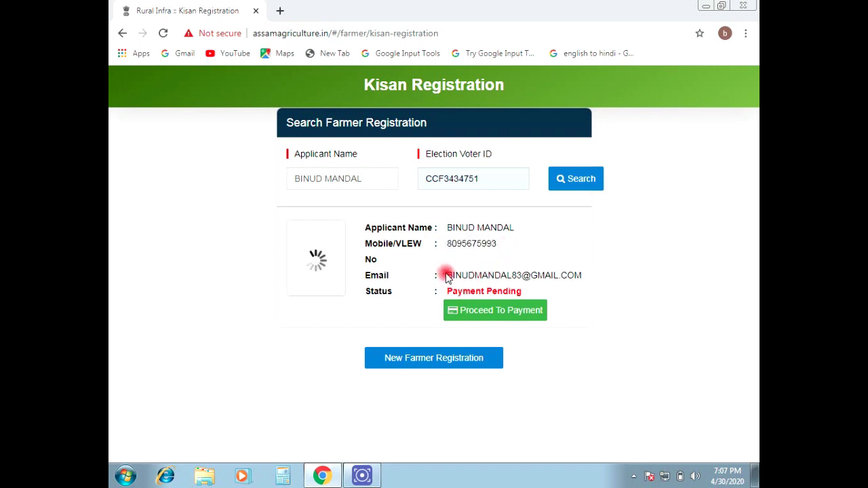
drag(446, 278, 540, 321)
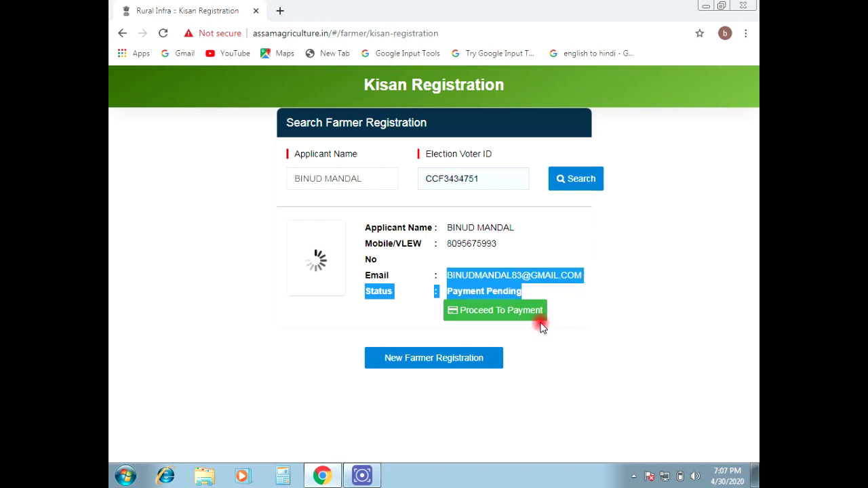
click(447, 309)
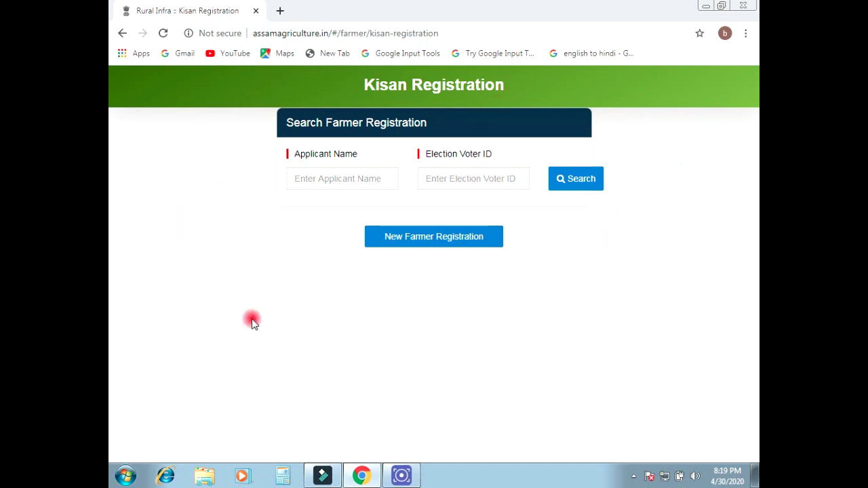
Enter the second applicant's name and review the returned name, mobile and email.
click(342, 174)
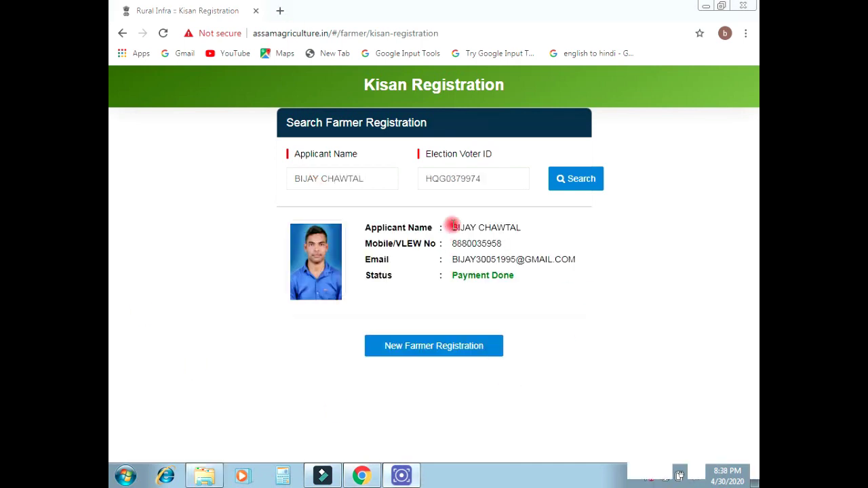
drag(450, 227, 542, 231)
drag(450, 243, 506, 244)
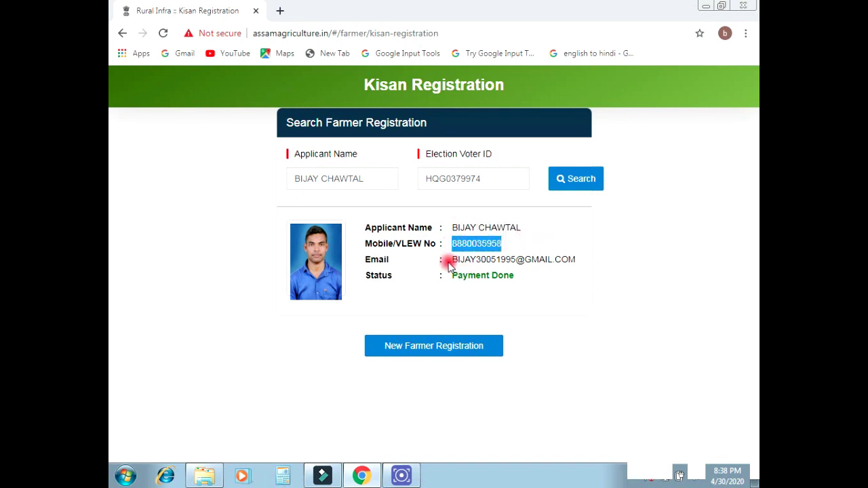
drag(454, 259, 458, 290)
click(562, 247)
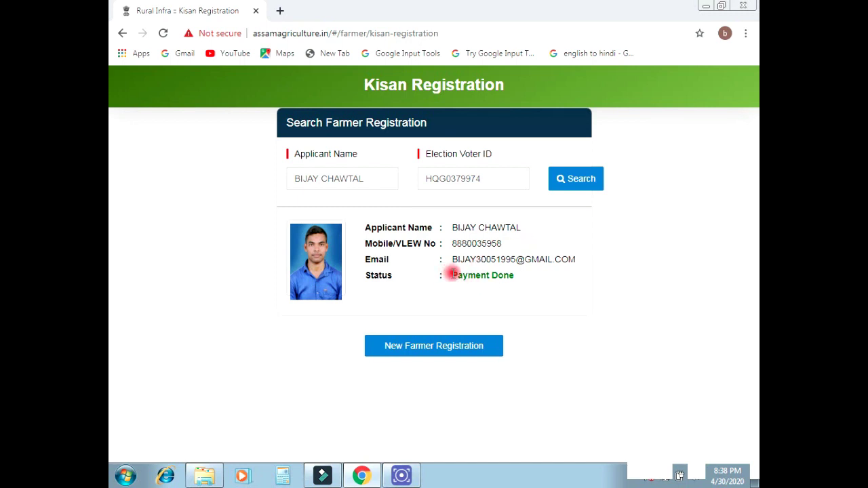
Check that the record's registration status reads Payment Done.
drag(449, 273, 519, 276)
click(542, 276)
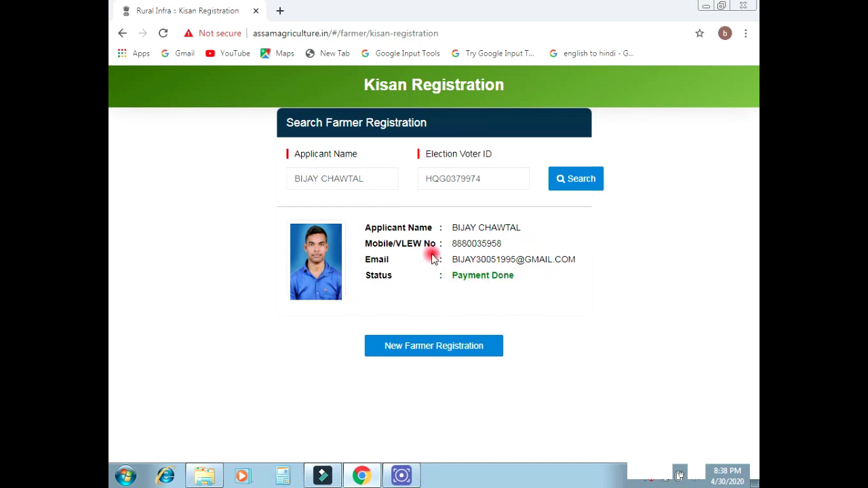
drag(451, 280, 535, 281)
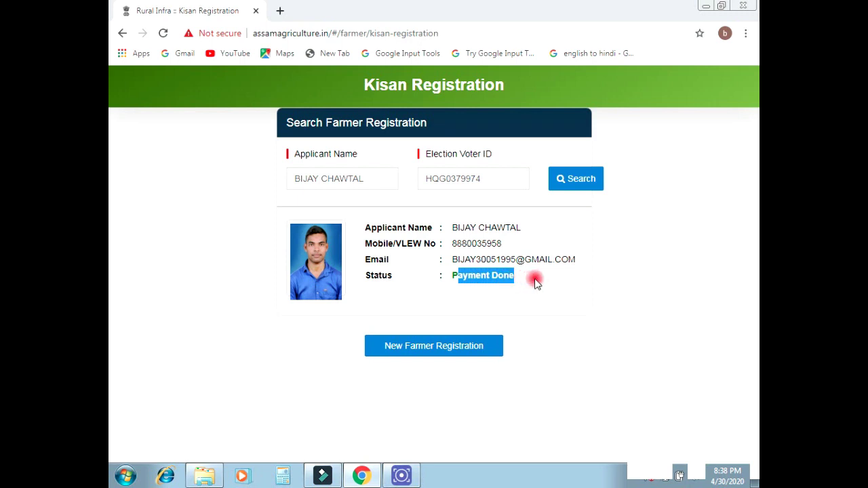
click(537, 280)
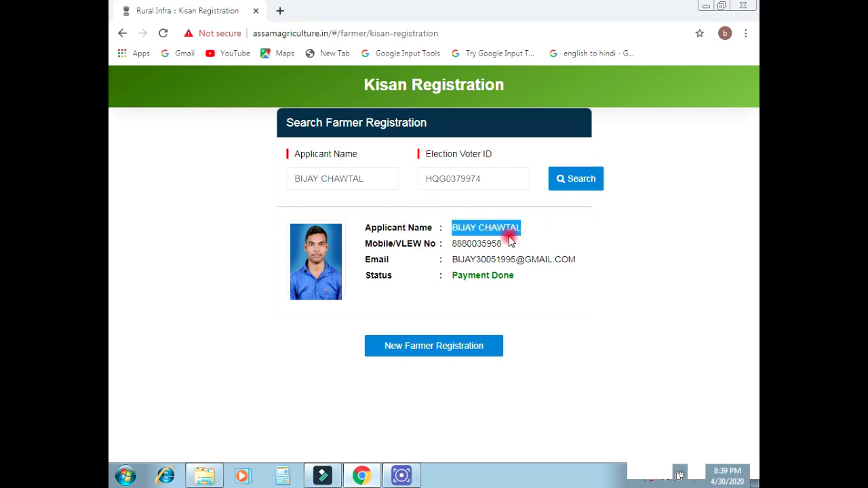
Re-check the record's mobile number, email and applicant name.
drag(451, 244, 507, 245)
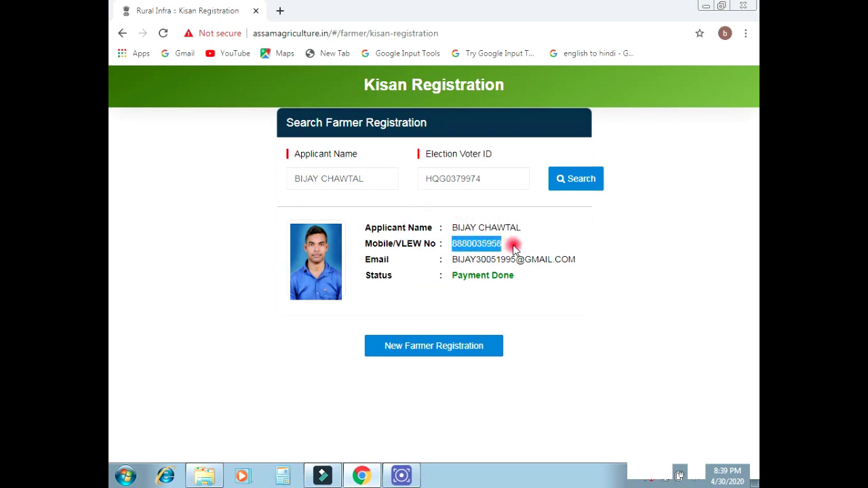
drag(453, 259, 597, 273)
click(555, 272)
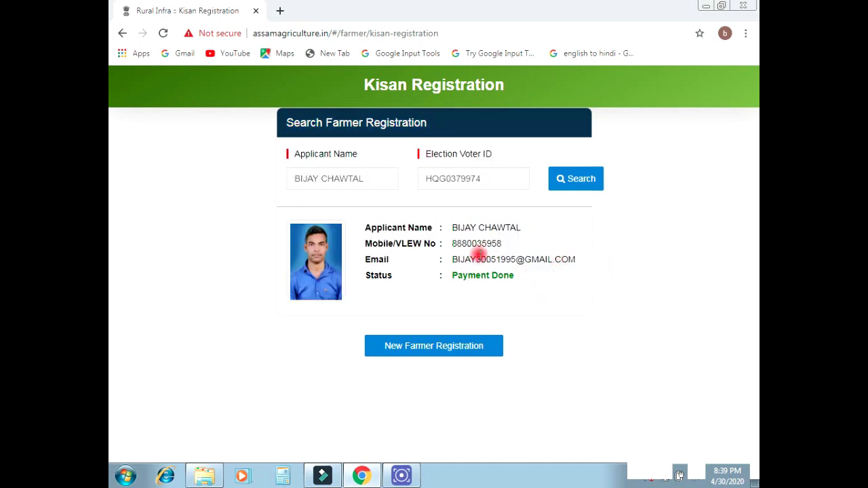
drag(453, 227, 536, 241)
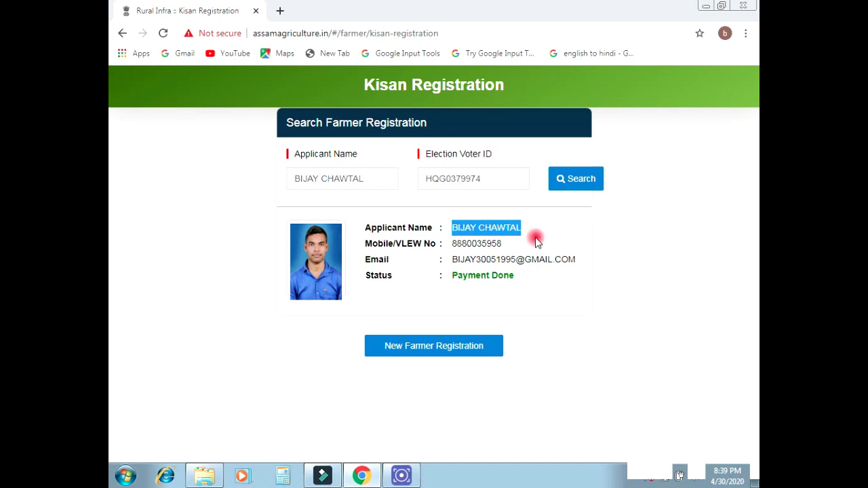
click(536, 242)
drag(452, 243, 502, 244)
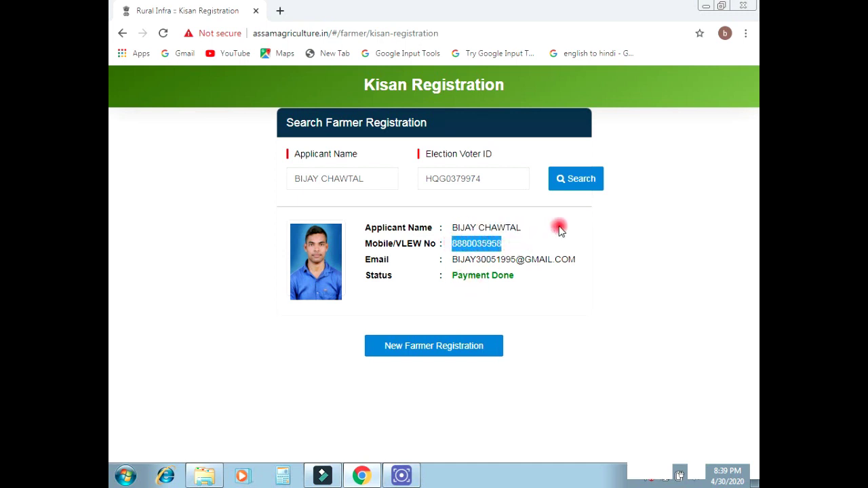